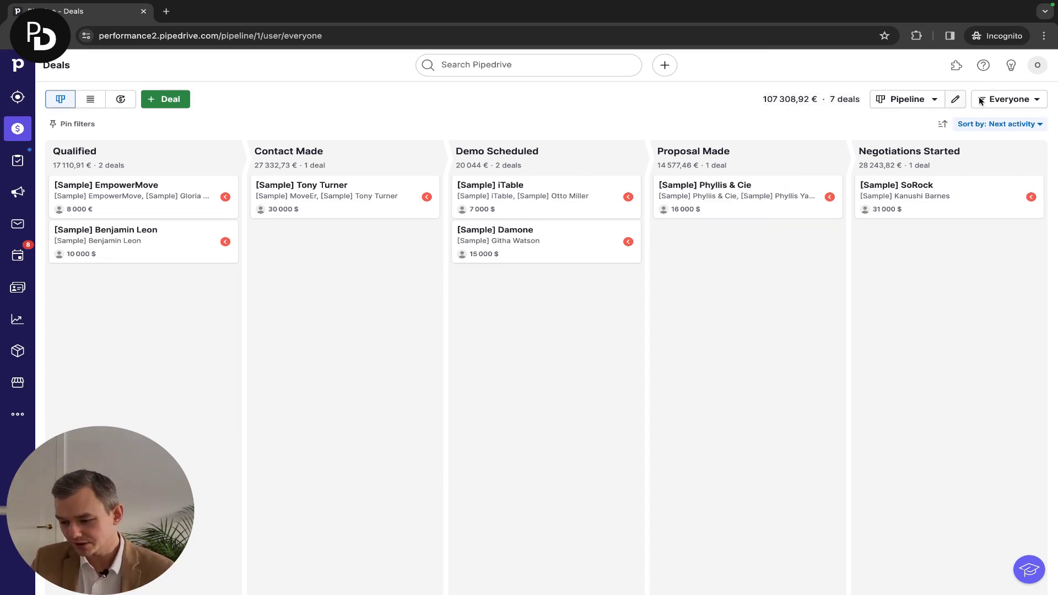
# Set the personal default currency to US Dollar (USD) in Personal preferences and save.
pyautogui.click(1036, 65)
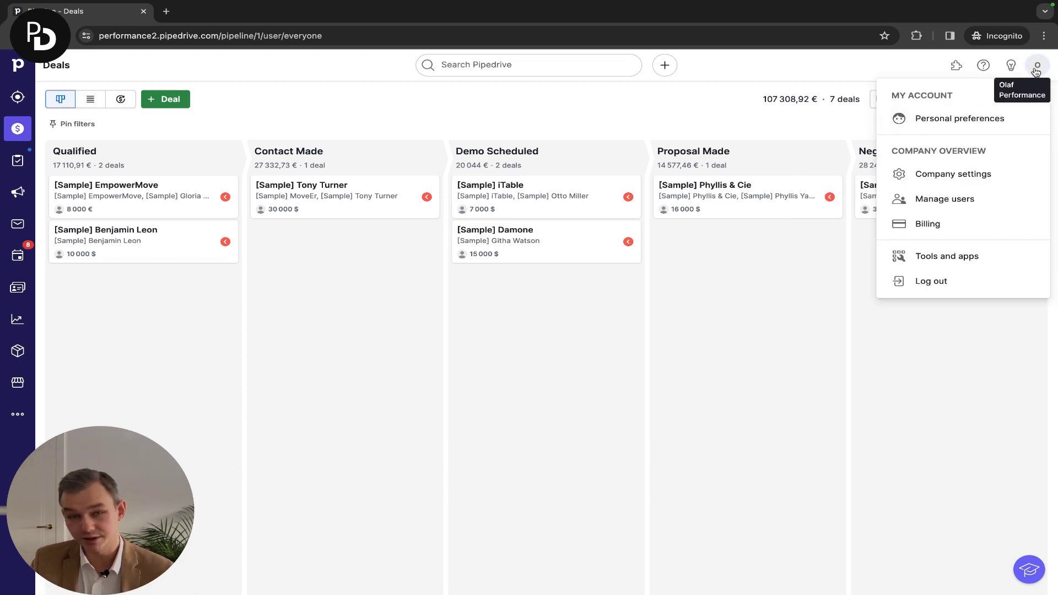
pyautogui.click(918, 128)
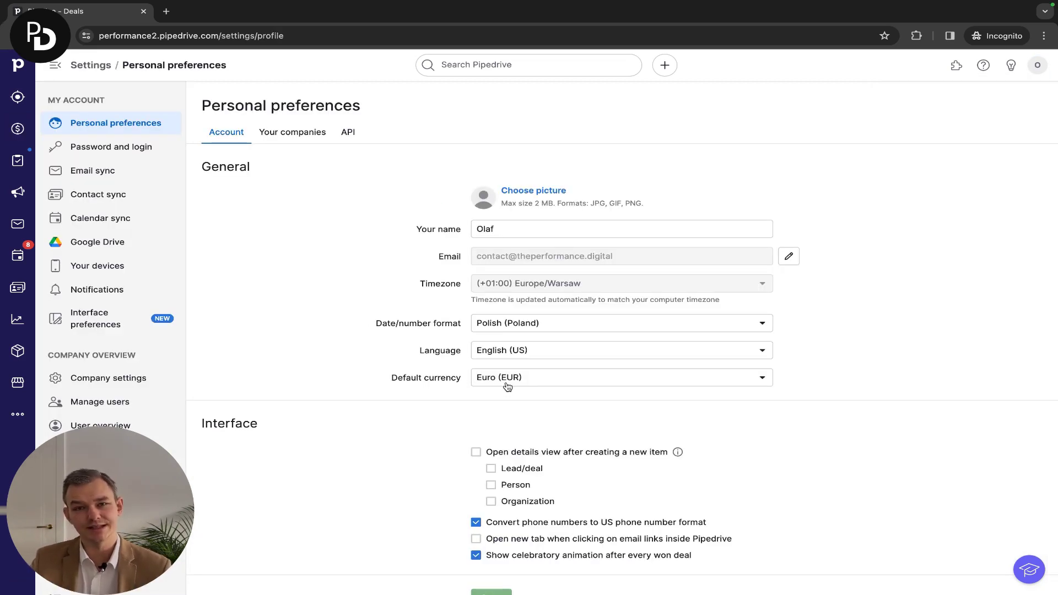
pyautogui.click(540, 384)
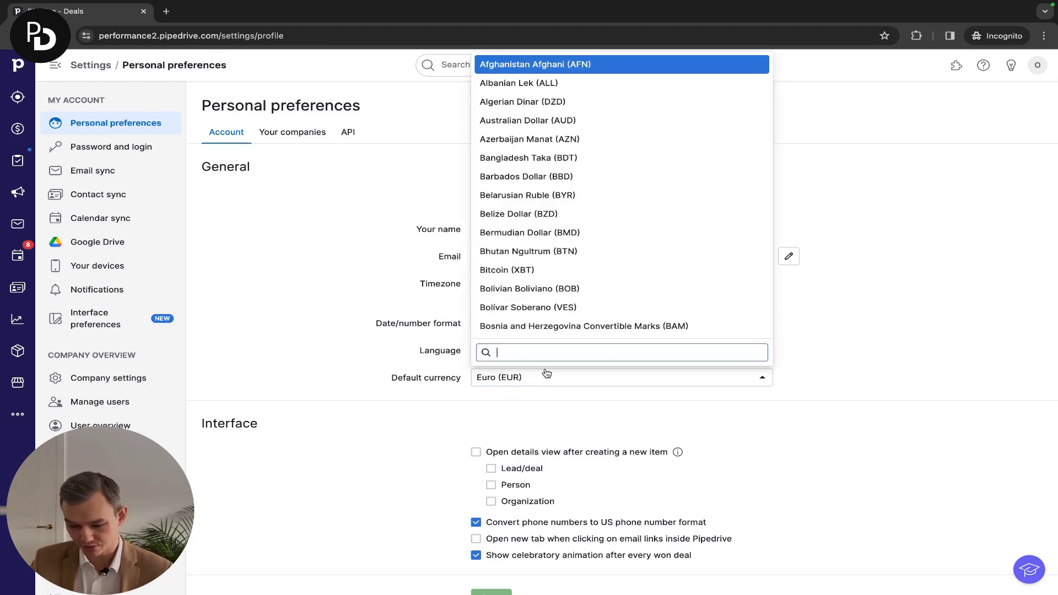
pyautogui.write('USD')
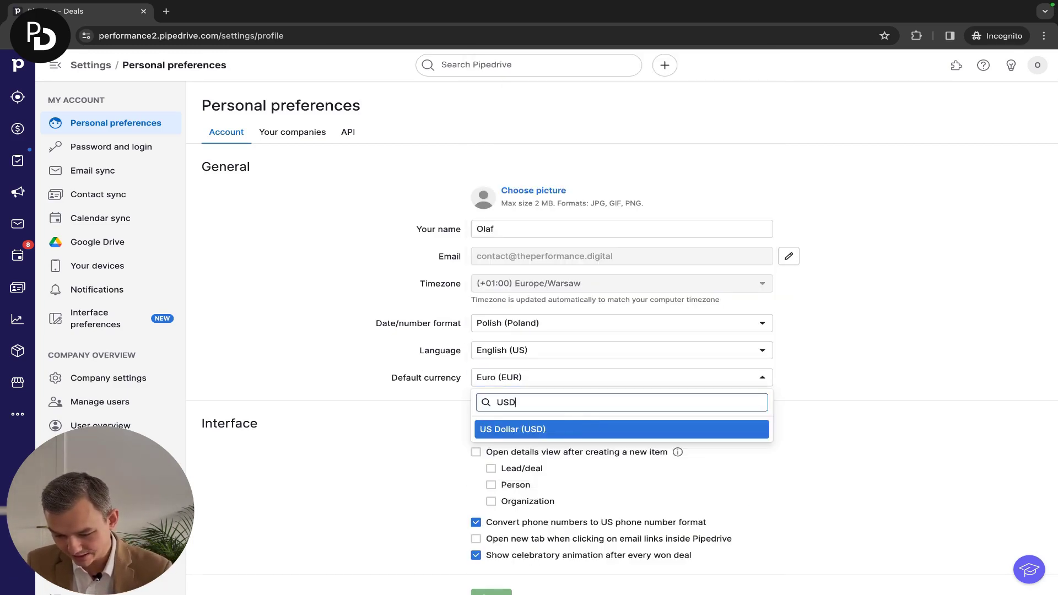
pyautogui.click(542, 428)
pyautogui.scroll(-1, 542, 432)
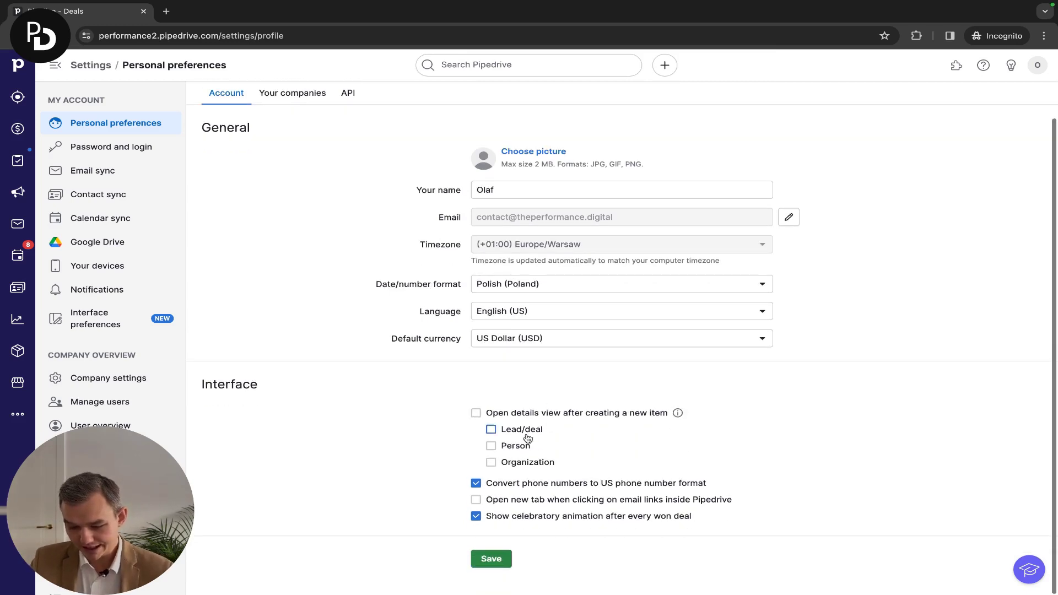
pyautogui.click(500, 561)
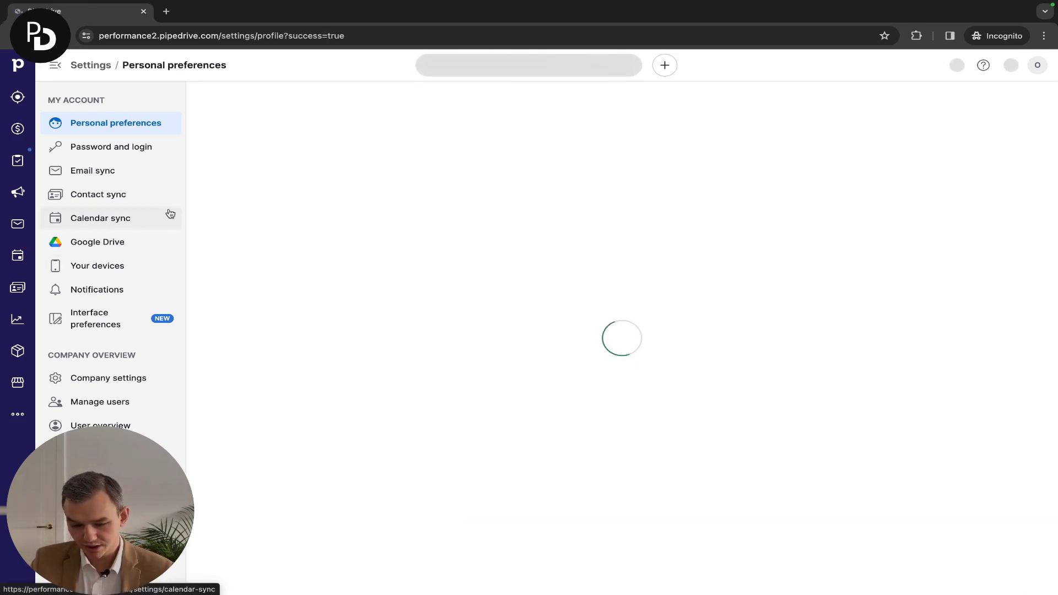
# Return to the Deals pipeline, now totalling 117 780,68 $ in US dollars.
pyautogui.click(29, 131)
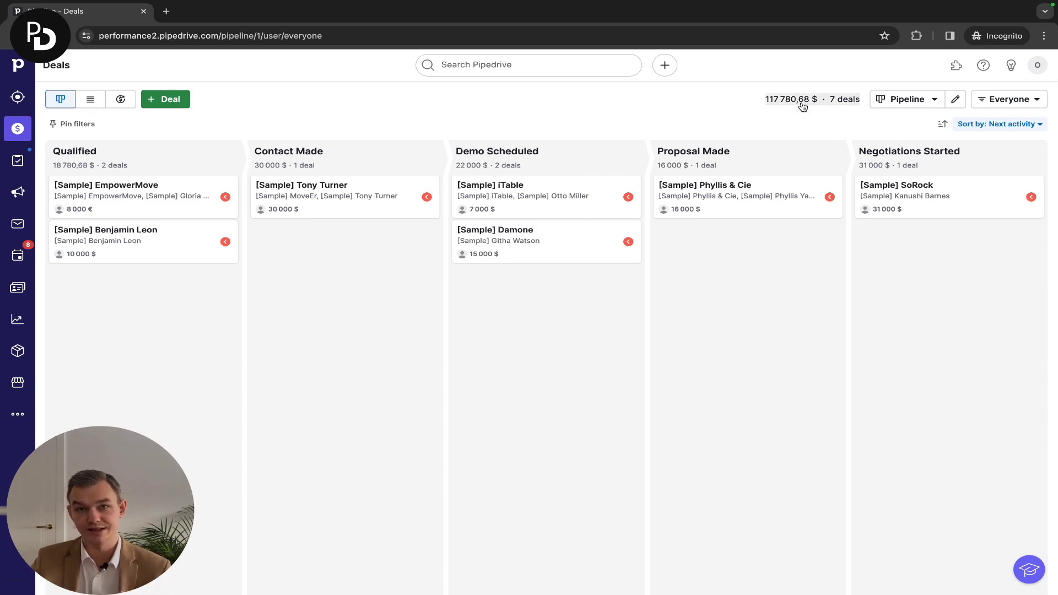
pyautogui.click(377, 195)
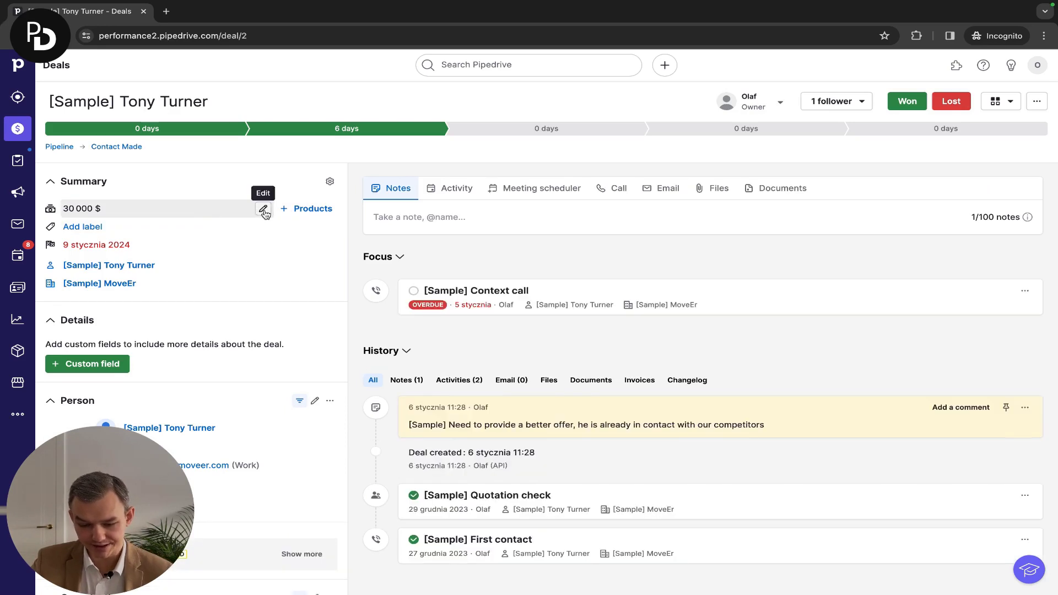
pyautogui.click(263, 209)
pyautogui.click(261, 212)
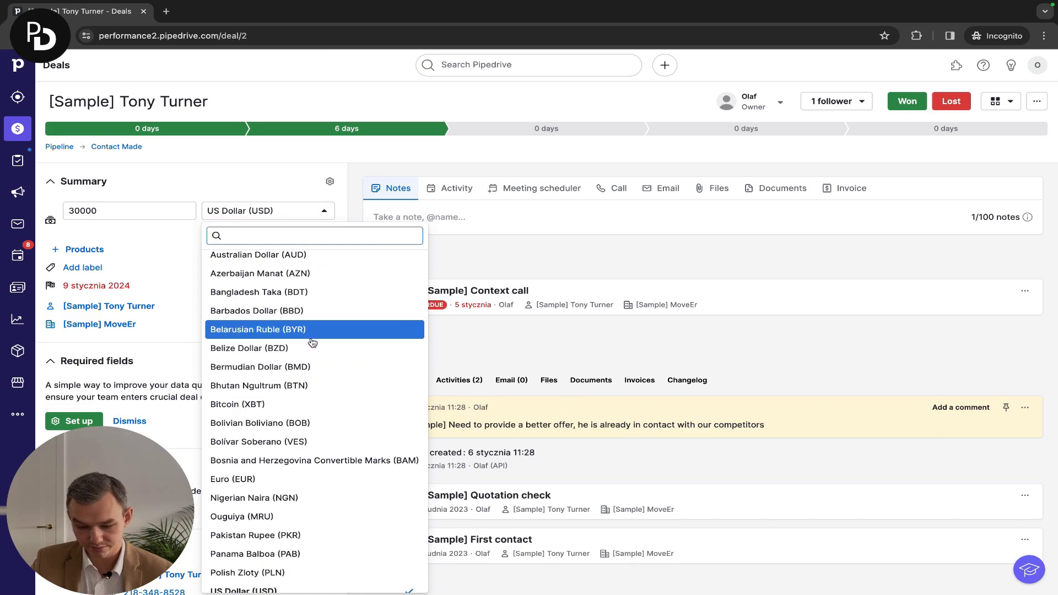
pyautogui.click(310, 310)
pyautogui.click(321, 232)
pyautogui.click(56, 146)
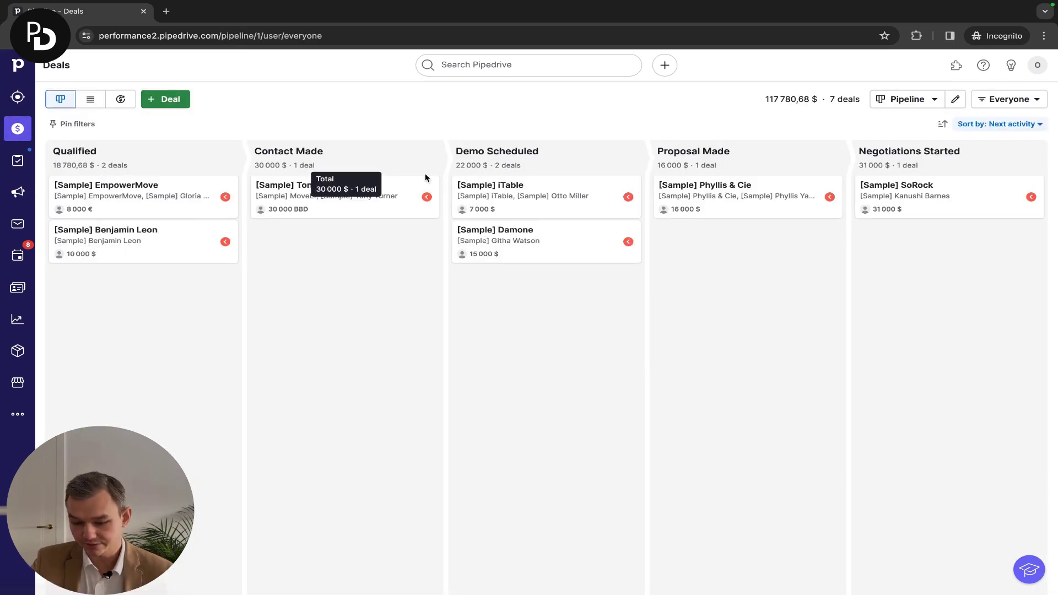
# Switch the iTable deal's currency to Nigerian Naira, saving 7 000 NGN.
pyautogui.click(507, 193)
pyautogui.click(262, 211)
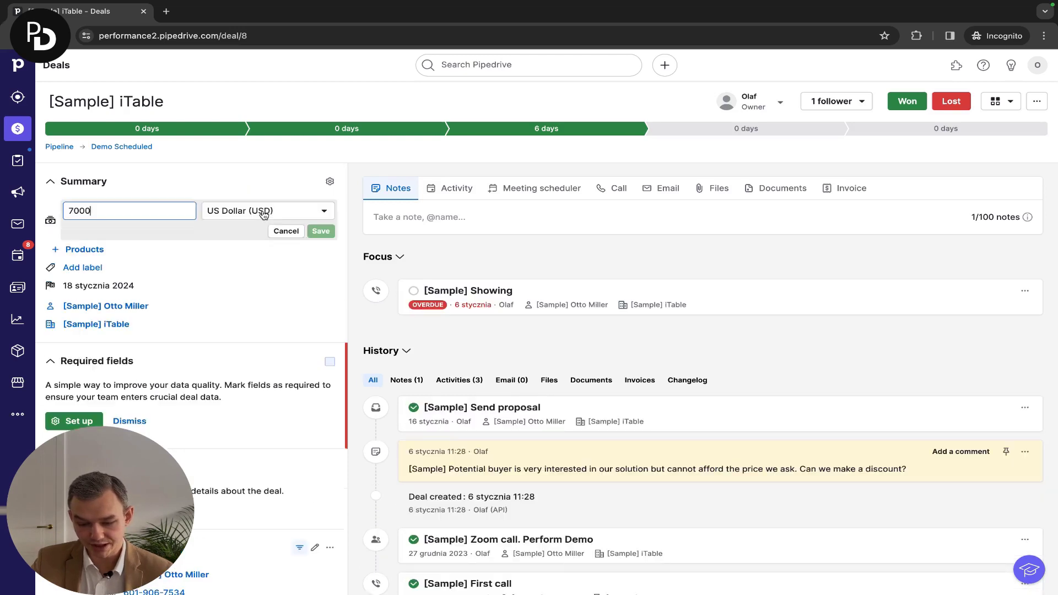
pyautogui.click(314, 213)
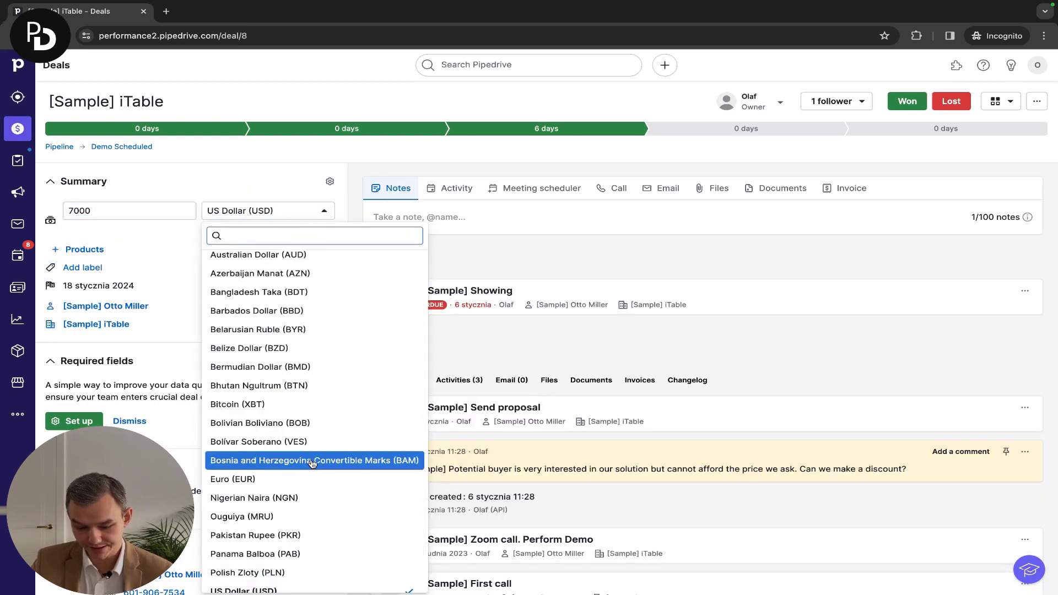
pyautogui.click(306, 497)
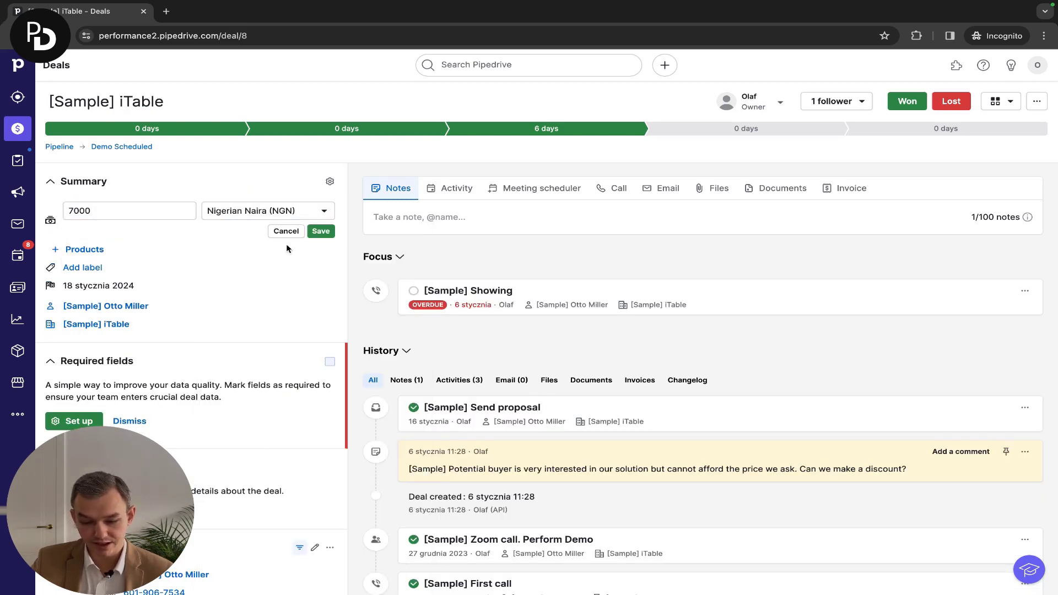
pyautogui.click(319, 231)
pyautogui.click(19, 130)
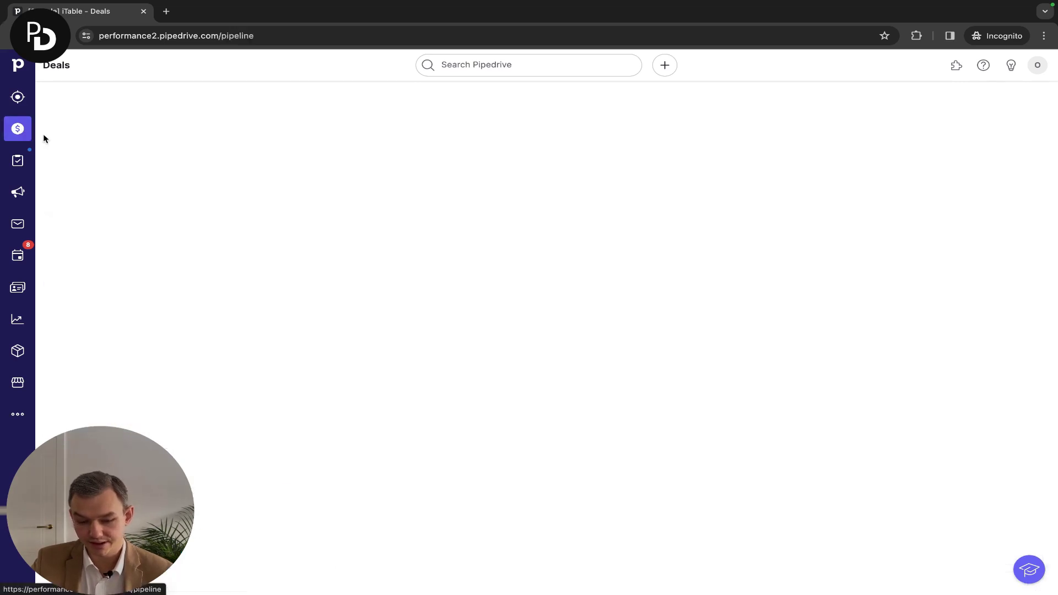
# Change the Damone deal's currency to Australian Dollar and go back to the board.
pyautogui.click(538, 245)
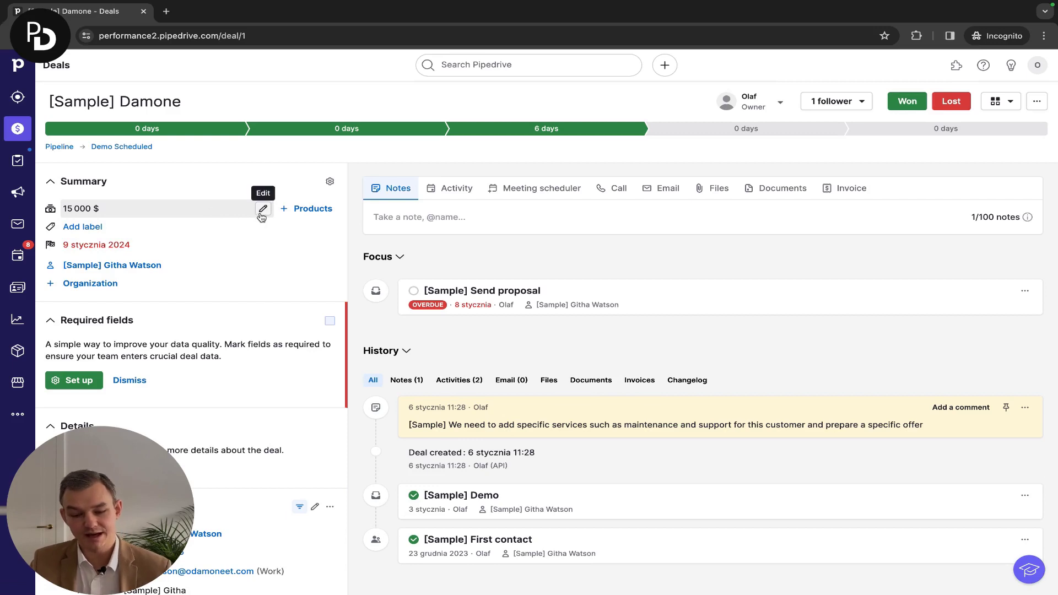
pyautogui.click(263, 209)
pyautogui.click(266, 215)
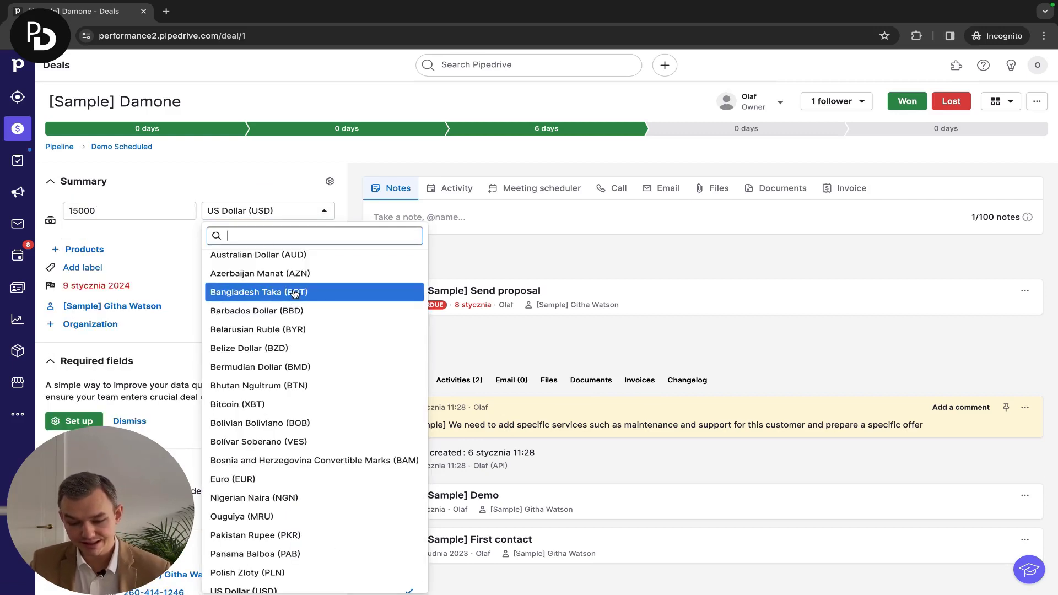
pyautogui.click(302, 255)
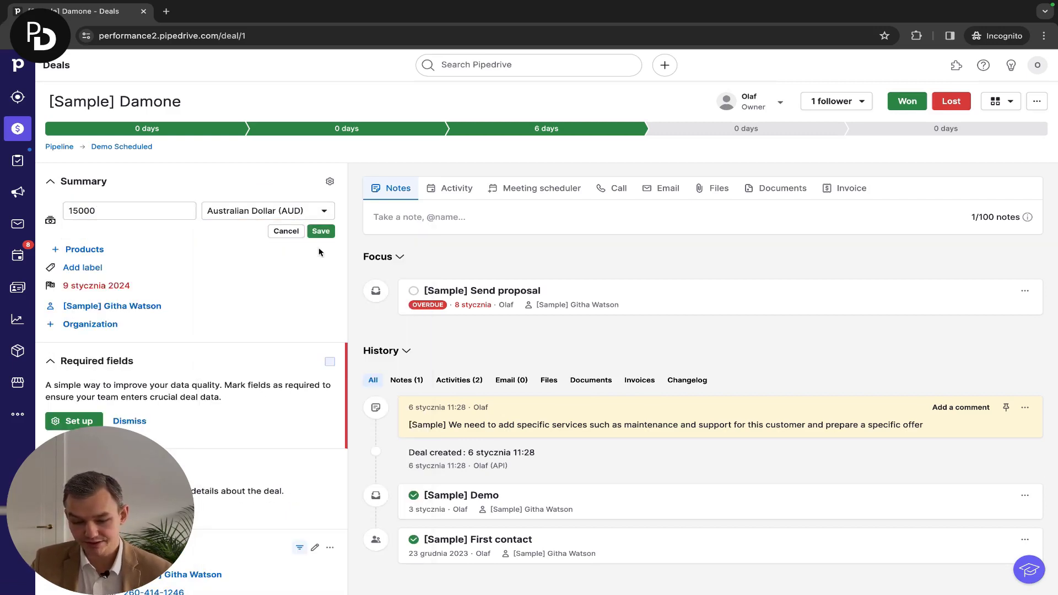
pyautogui.click(320, 231)
pyautogui.hotkey('alt', 'Left')
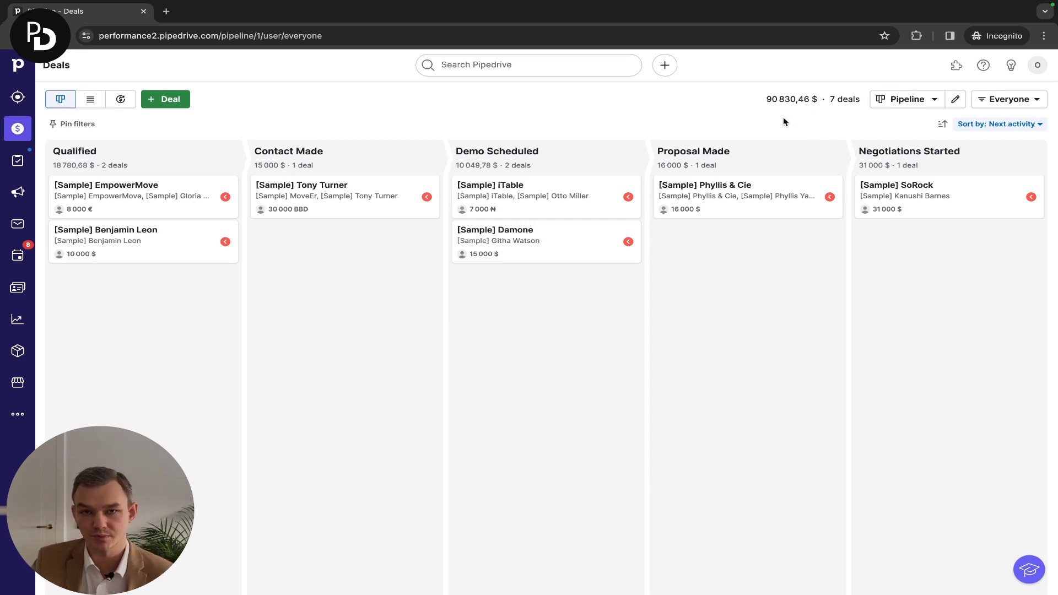
# Open the EmpowerMove deal and browse its currency list, leaving the value at 8 000 €.
pyautogui.click(200, 189)
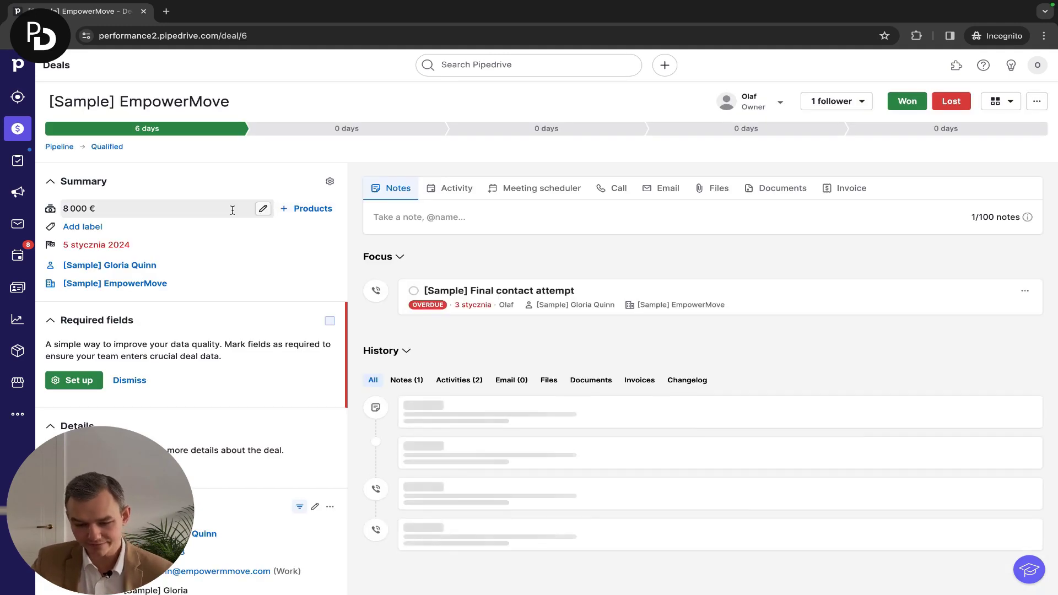
pyautogui.click(261, 213)
pyautogui.click(248, 210)
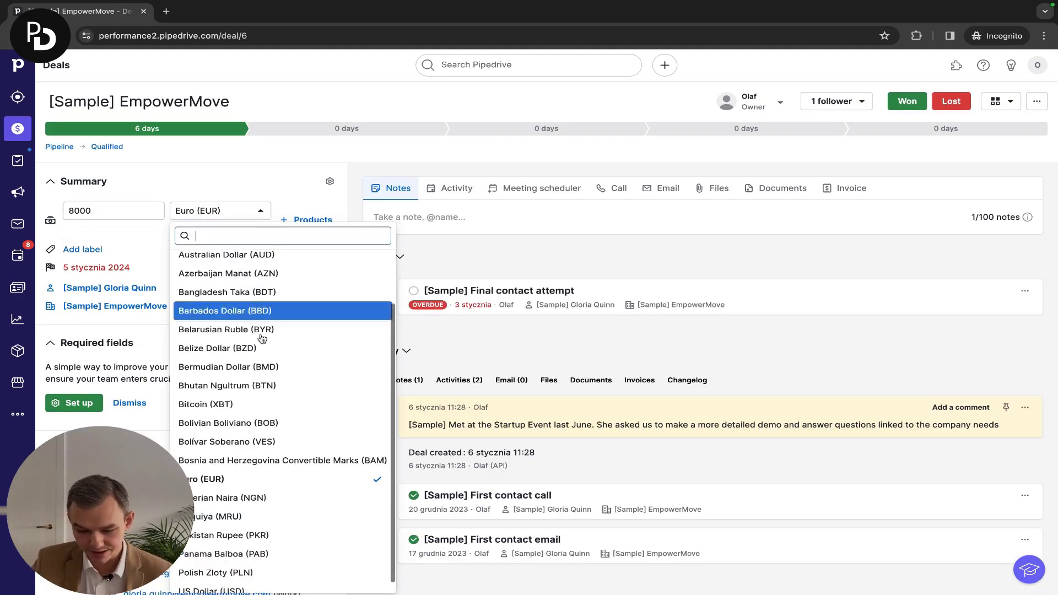
pyautogui.scroll(-1, 295, 384)
pyautogui.scroll(2, 280, 325)
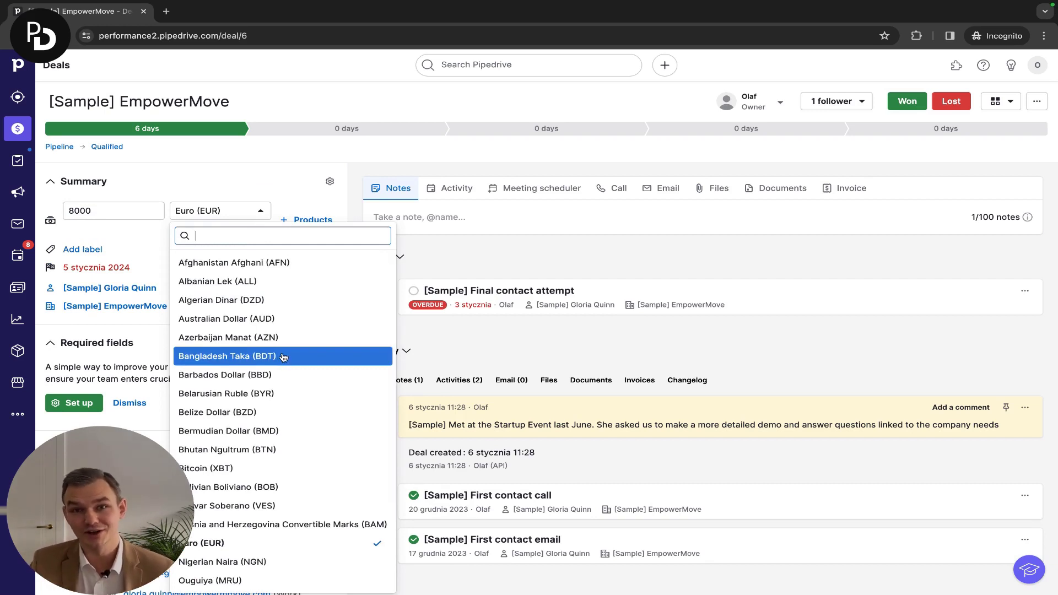
pyautogui.click(270, 192)
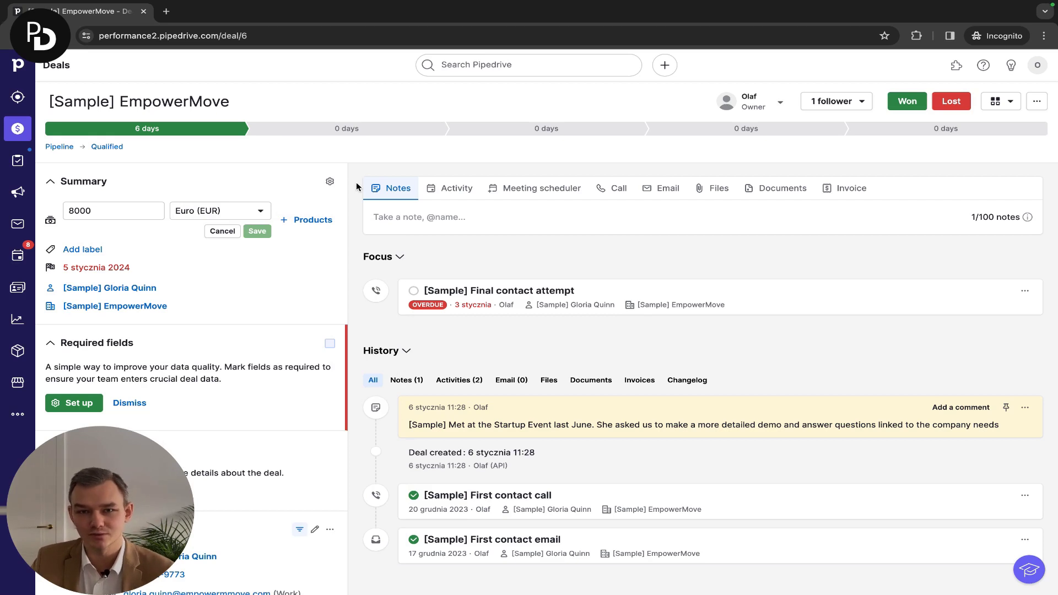
pyautogui.click(222, 231)
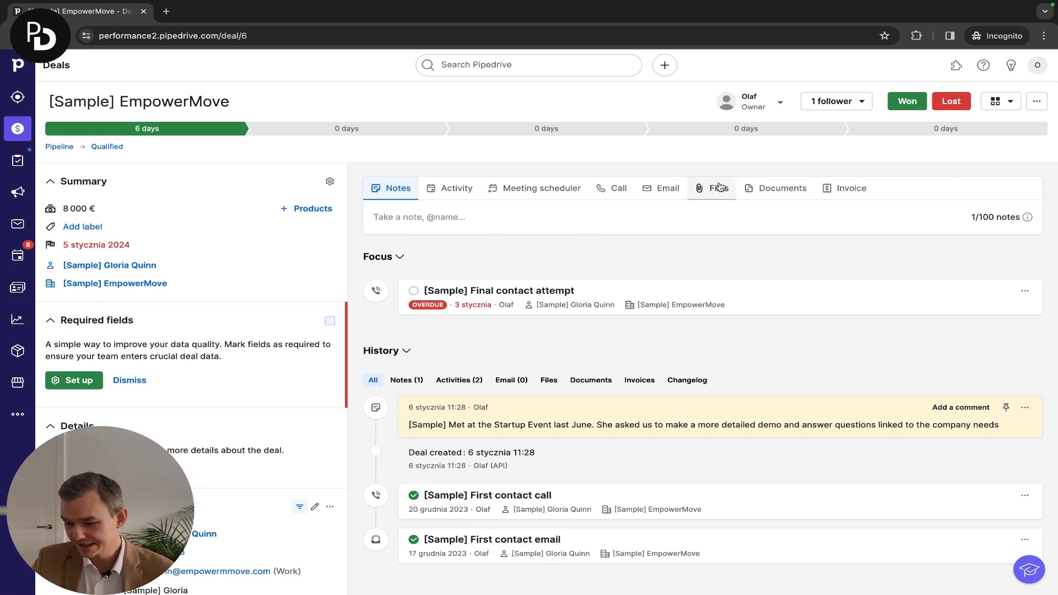
# Open Company settings' Currencies page and review the 22 active currencies.
pyautogui.click(1035, 69)
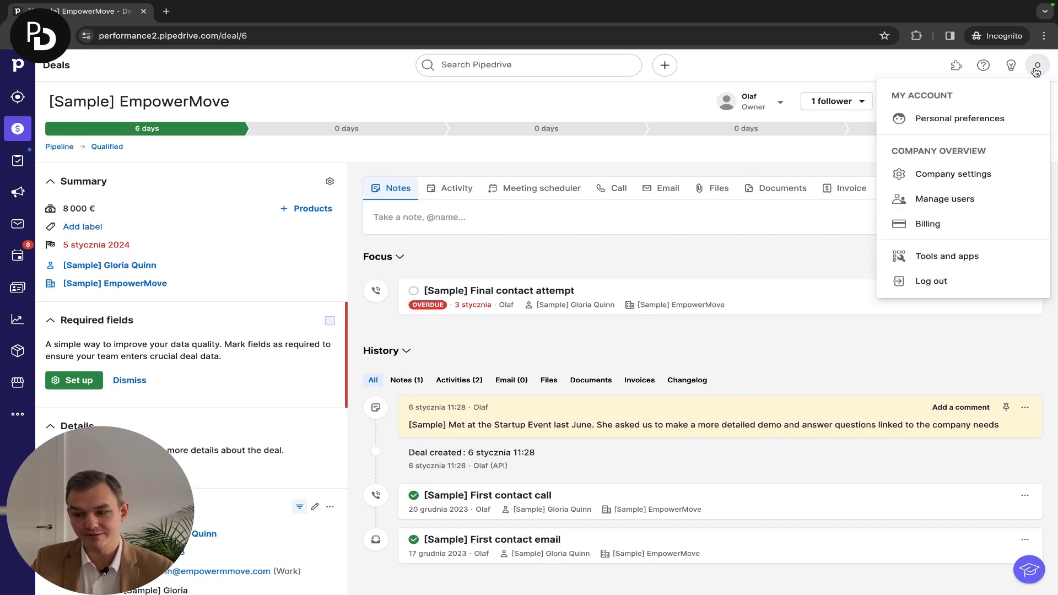
pyautogui.click(958, 172)
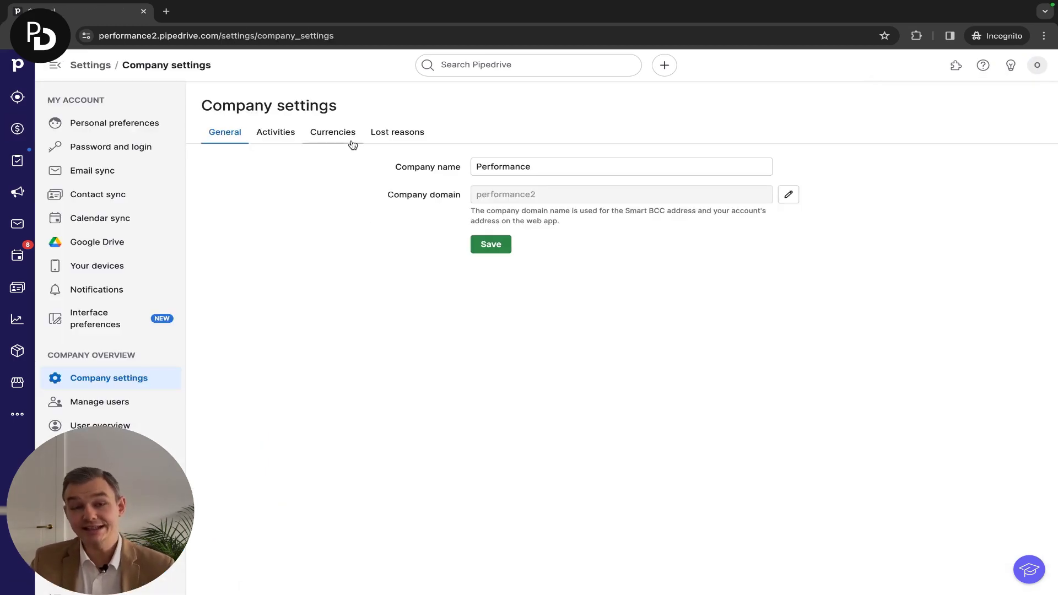
pyautogui.click(341, 137)
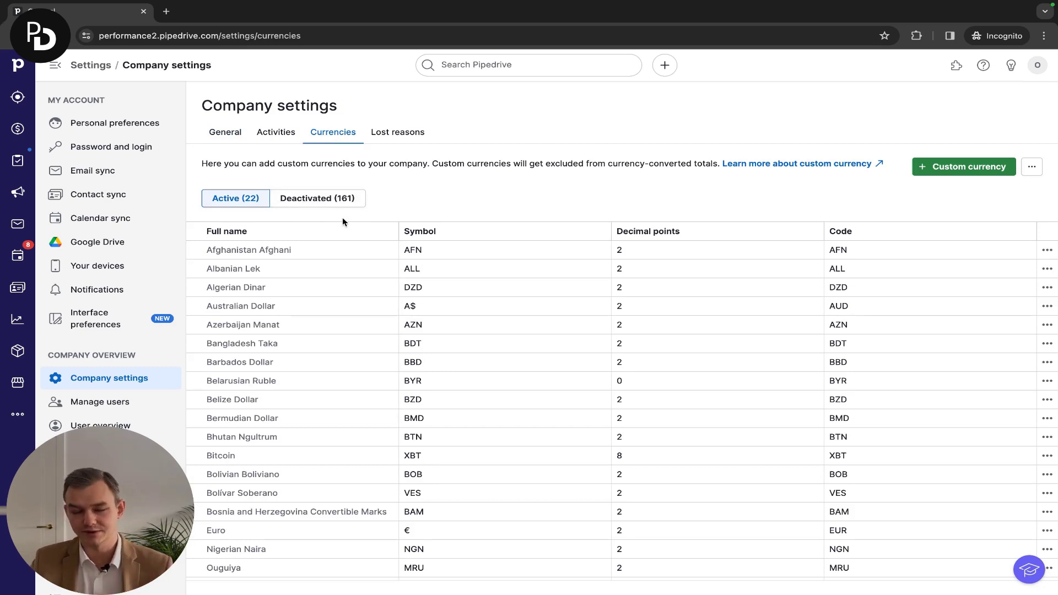
pyautogui.scroll(-1, 331, 288)
pyautogui.scroll(1, 331, 289)
pyautogui.scroll(-1, 523, 230)
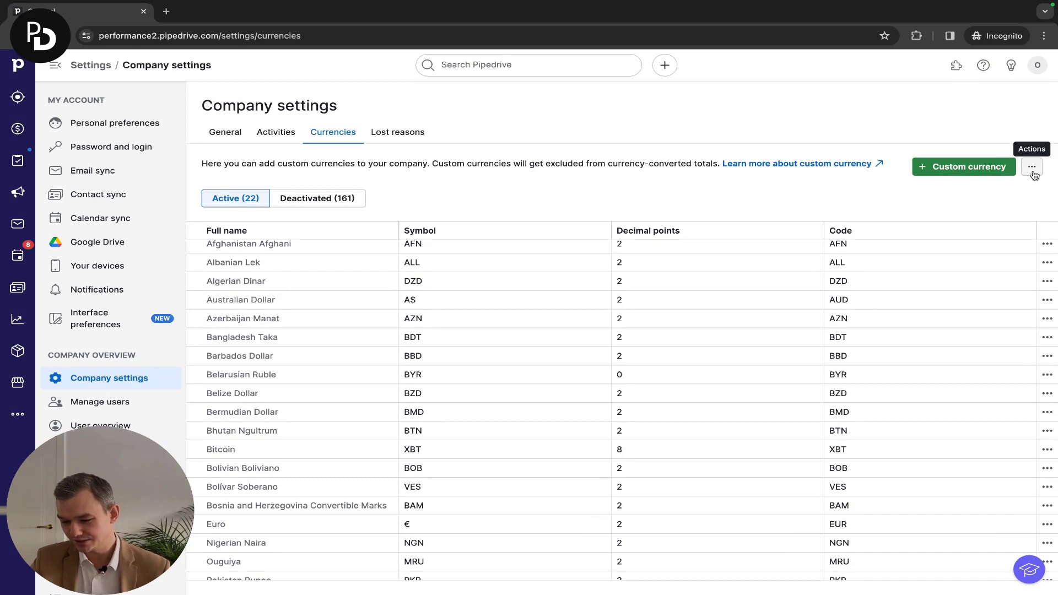
# Deactivate all unused currencies, leaving AUD, BBD, EUR, NGN, PLN and USD active.
pyautogui.click(1032, 167)
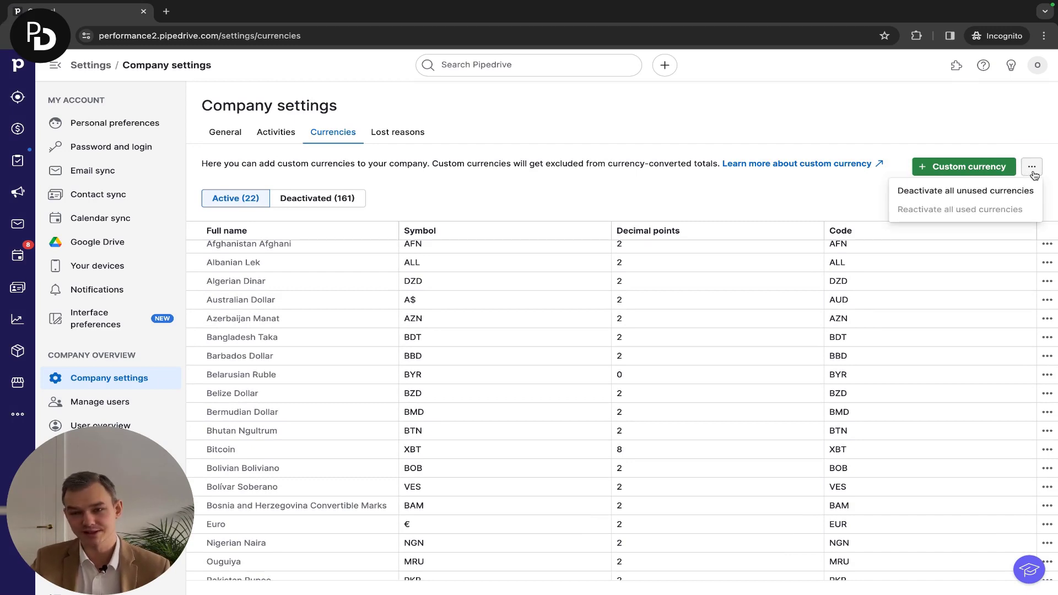
pyautogui.click(948, 197)
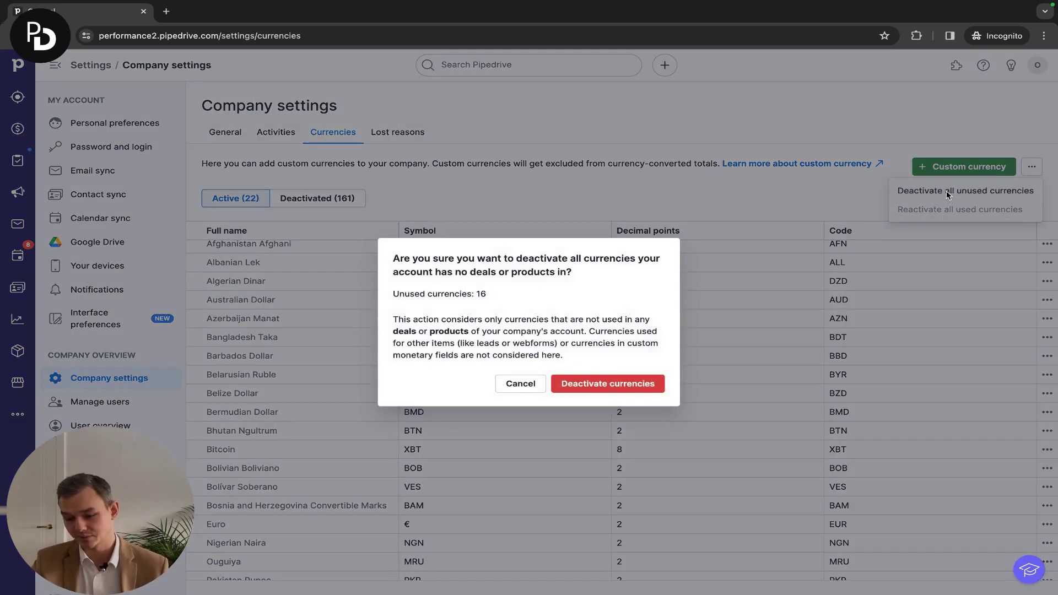
pyautogui.click(622, 385)
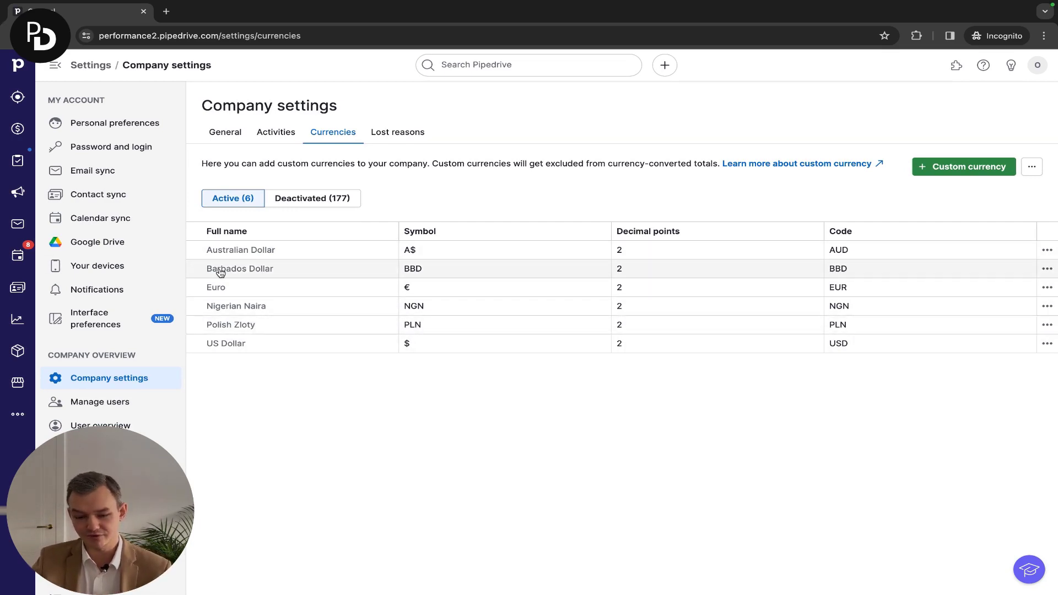
# Reload the pipeline and check Phyllis & Cie's currency list offers only six, keeping USD.
pyautogui.click(30, 139)
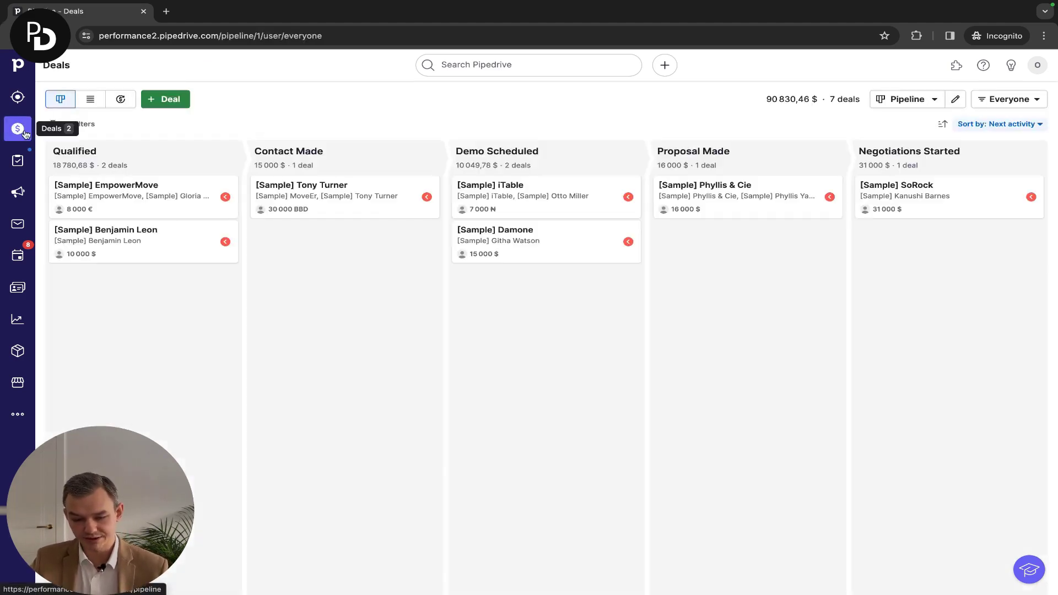
pyautogui.press('super+r')
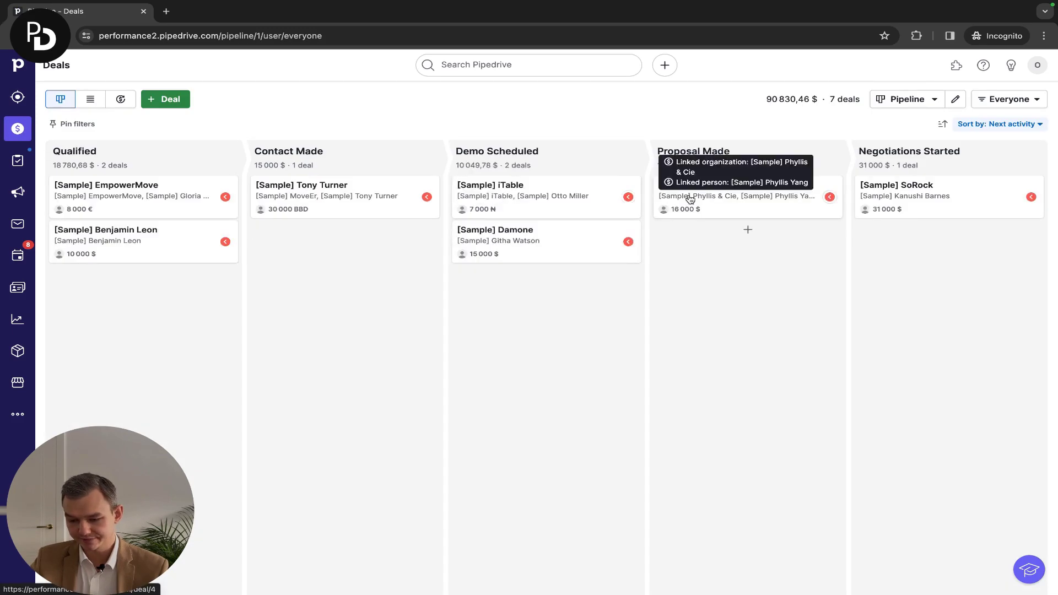
pyautogui.click(714, 192)
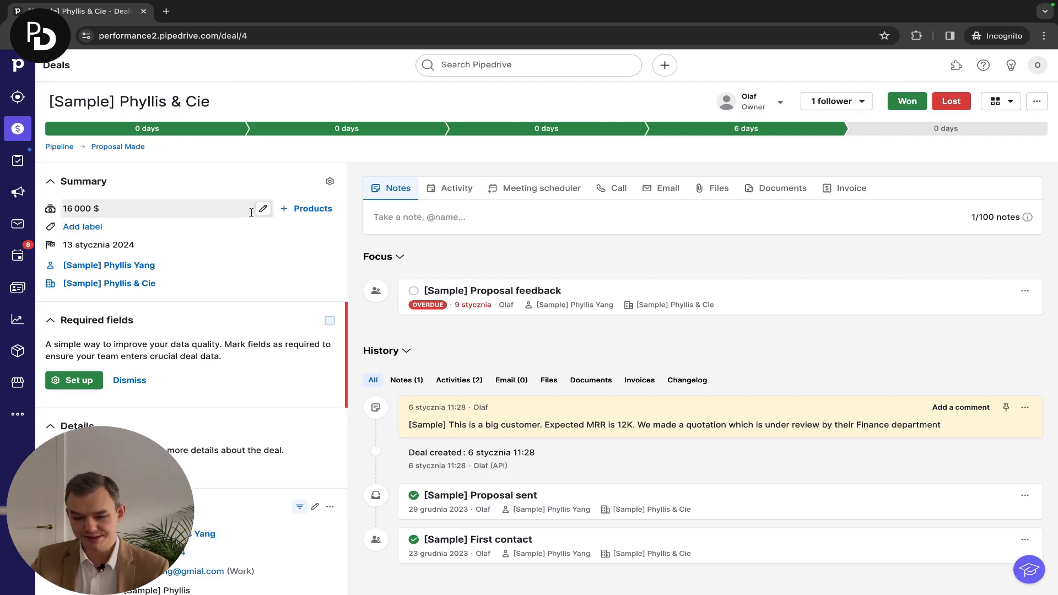
pyautogui.click(263, 209)
pyautogui.click(264, 212)
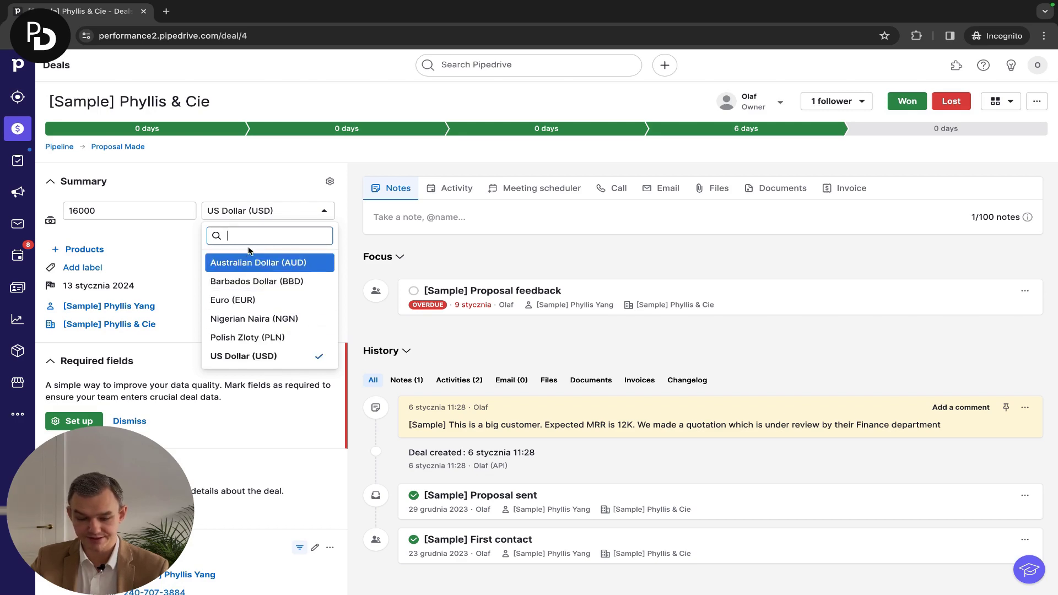
pyautogui.click(259, 213)
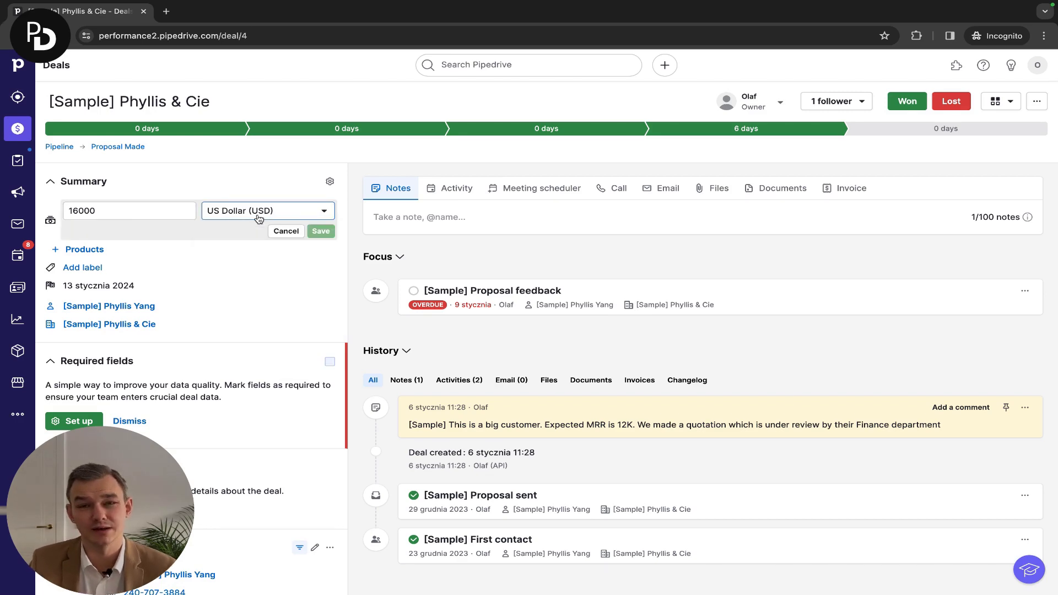